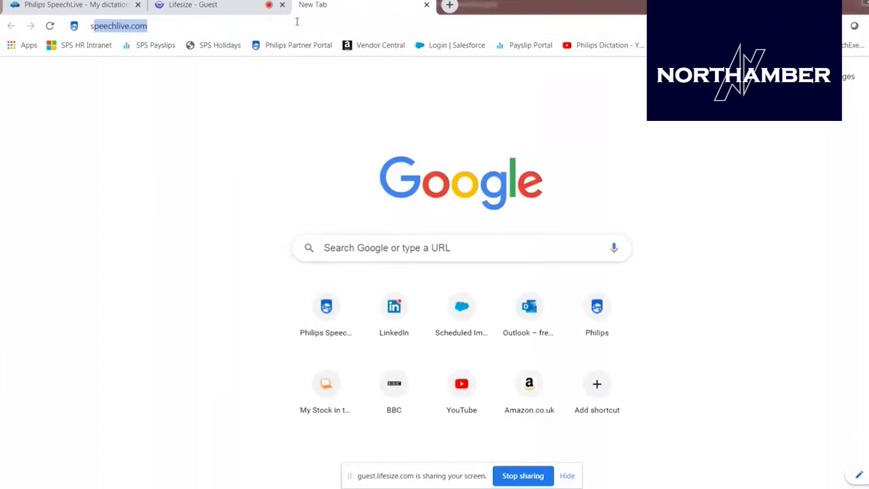
Load the speechlive.com website in a new tab of the shared Chrome window.
{"action": "type", "text": "p"}
{"action": "key", "text": "Return"}
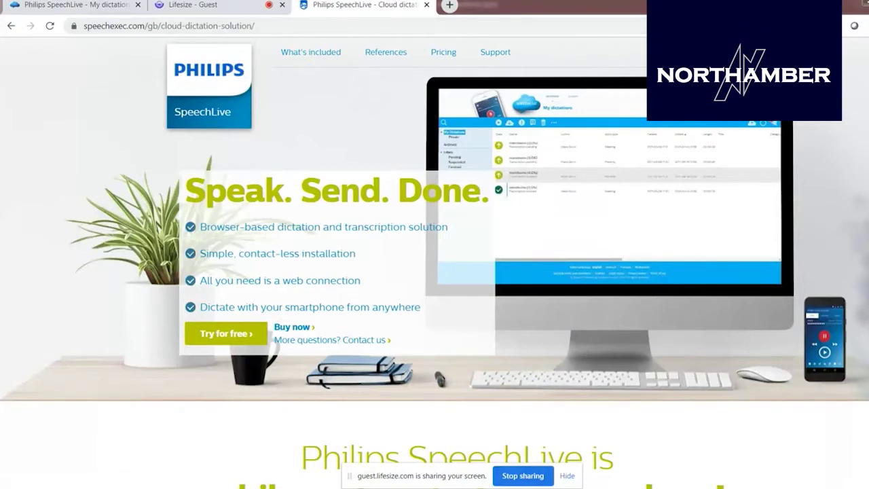
Sign in to SpeechLive with the saved autofill e-mail and log into the Author account.
{"action": "mouse_move", "coordinate": [652, 51]}
{"action": "left_click", "coordinate": [618, 76]}
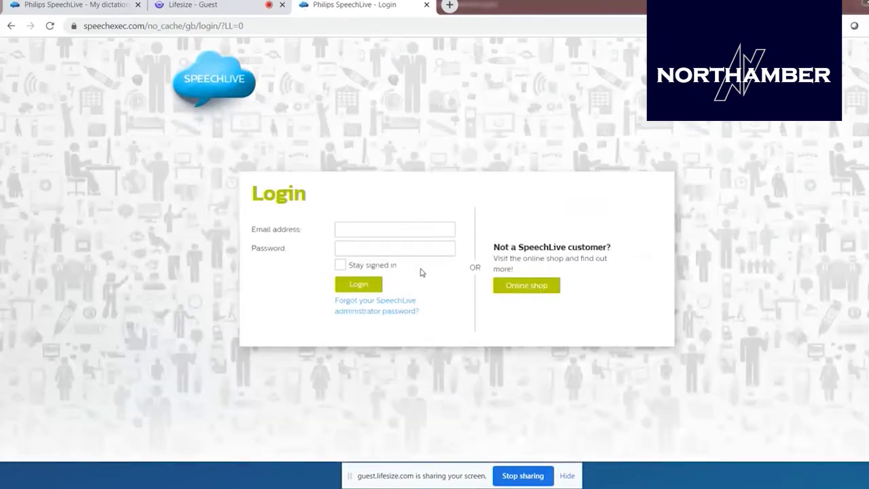
{"action": "left_click", "coordinate": [399, 231]}
{"action": "left_click", "coordinate": [397, 255]}
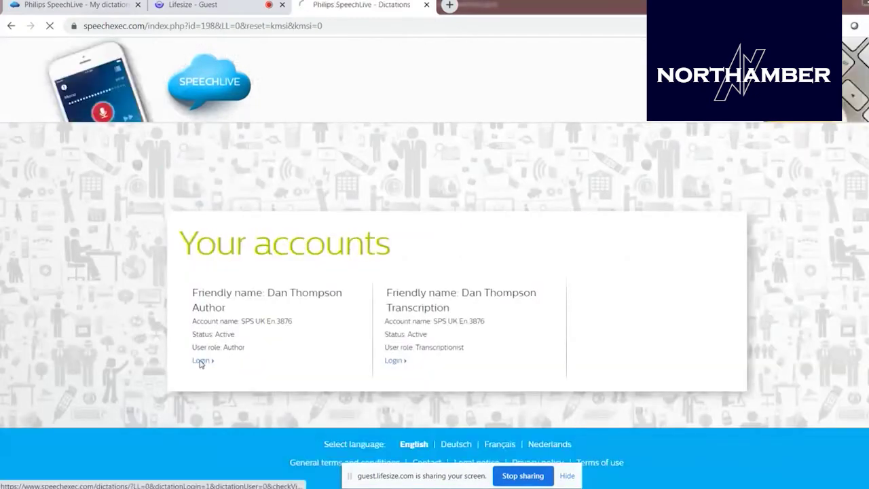
{"action": "left_click", "coordinate": [201, 362]}
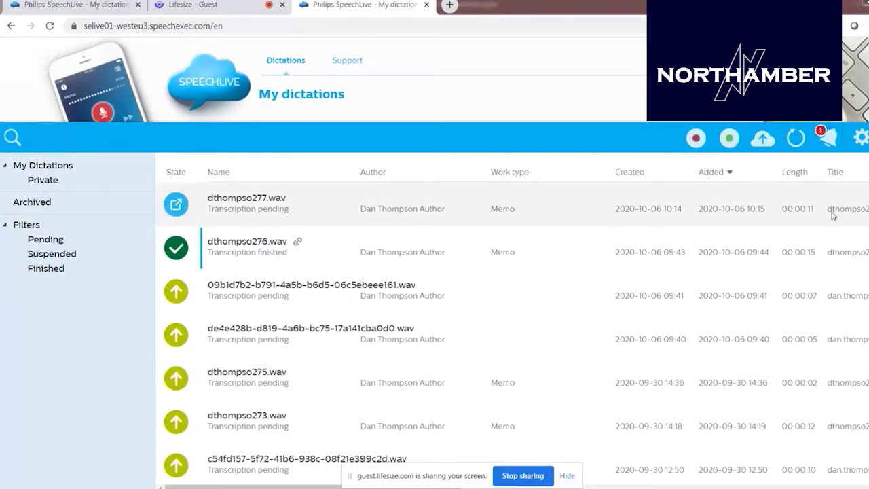
{"action": "left_click", "coordinate": [833, 215]}
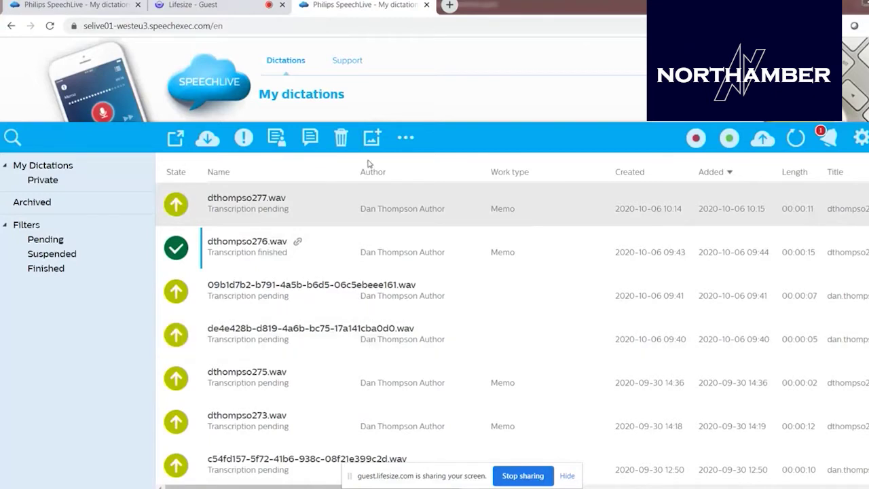
Log out of the Author account and sign back in with the corrected password.
{"action": "left_click", "coordinate": [720, 61]}
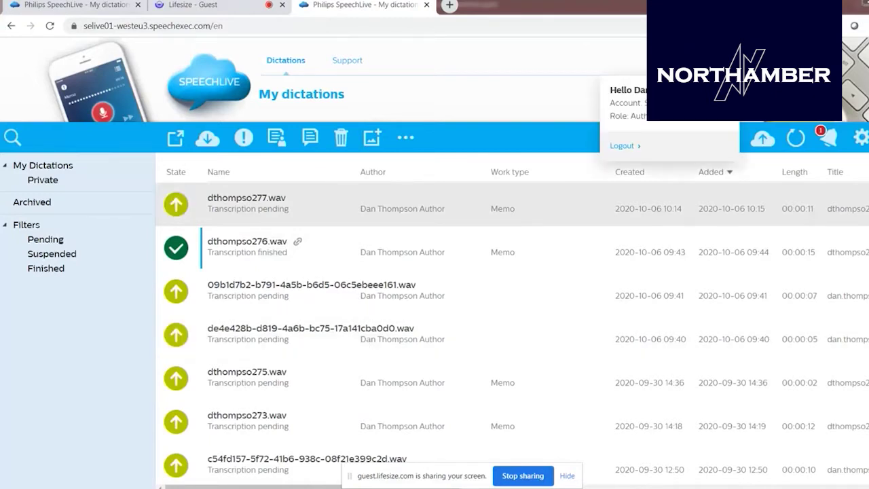
{"action": "left_click", "coordinate": [621, 149]}
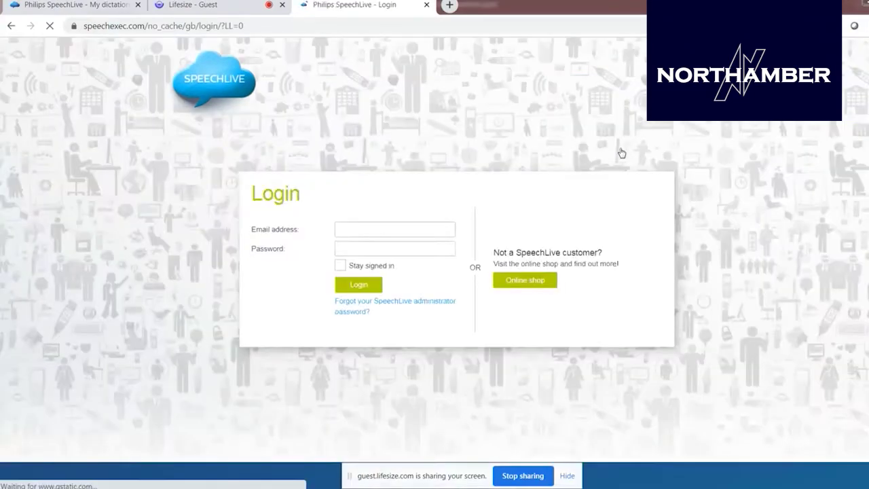
{"action": "left_click", "coordinate": [373, 252]}
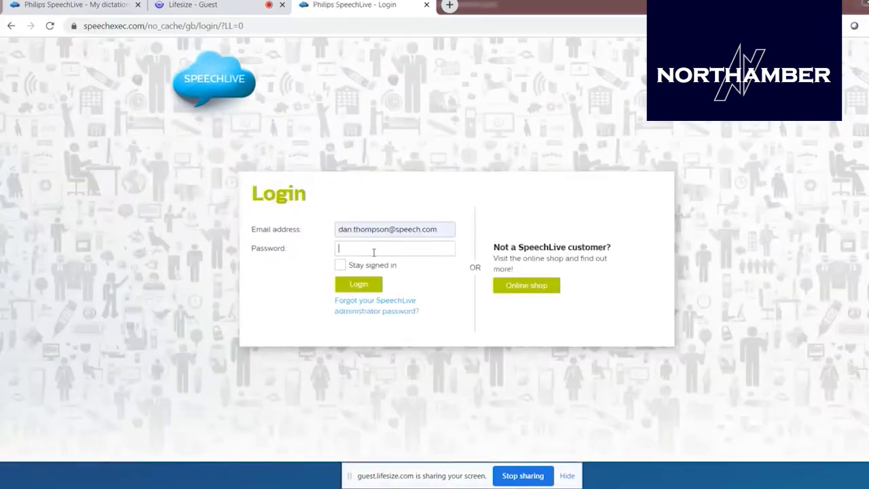
{"action": "type", "text": "•••••••••••"}
{"action": "key", "text": "BackSpace"}
{"action": "key", "text": "BackSpace"}
{"action": "key", "text": "BackSpace"}
{"action": "key", "text": "BackSpace"}
{"action": "key", "text": "BackSpace"}
{"action": "key", "text": "BackSpace"}
{"action": "key", "text": "BackSpace"}
{"action": "key", "text": "BackSpace"}
{"action": "key", "text": "BackSpace"}
{"action": "key", "text": "BackSpace"}
{"action": "key", "text": "BackSpace"}
{"action": "type", "text": "•••••••••••"}
{"action": "type", "text": "••"}
{"action": "key", "text": "Return"}
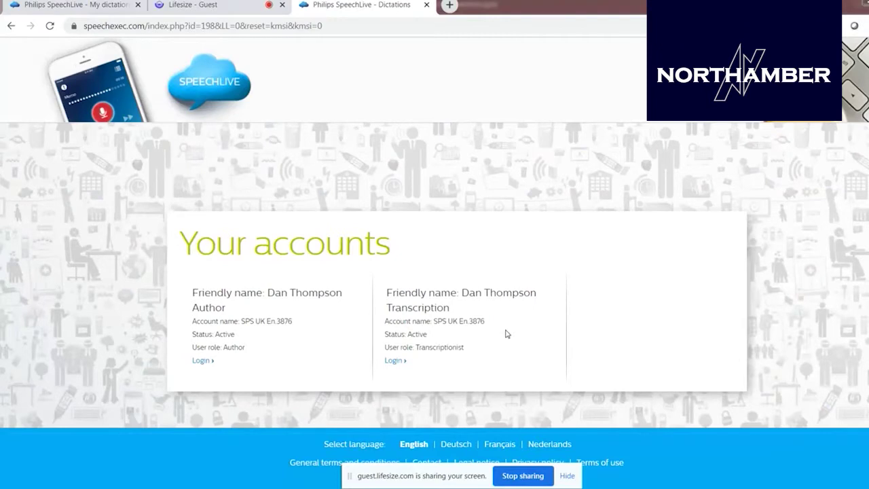
Log into the Transcription account and open dthompso277.wav in the transcription player.
{"action": "left_click", "coordinate": [397, 365]}
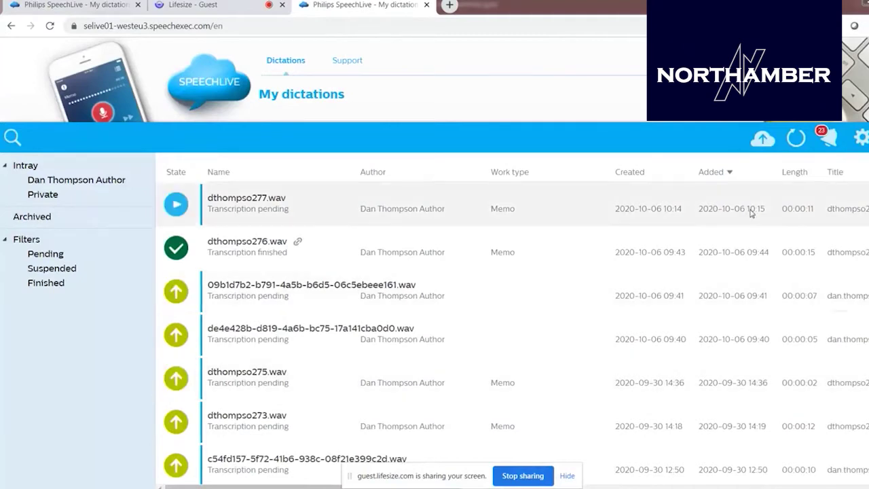
{"action": "left_click", "coordinate": [756, 210]}
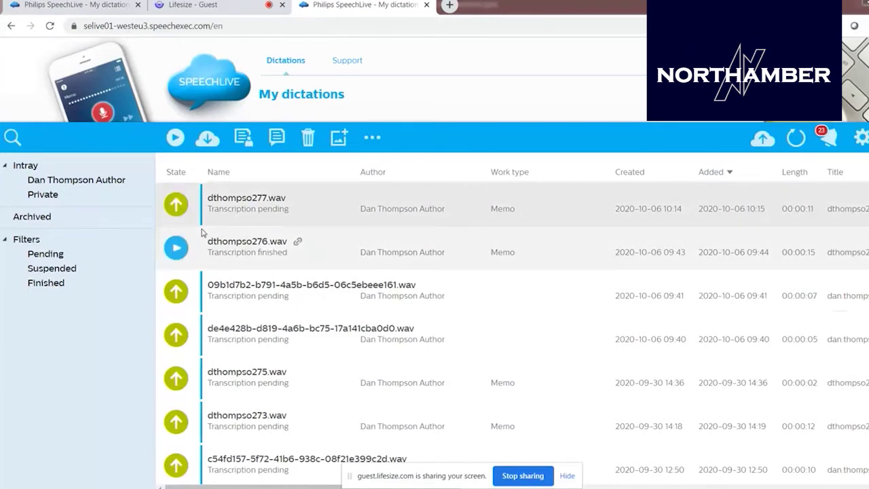
{"action": "left_click", "coordinate": [175, 207]}
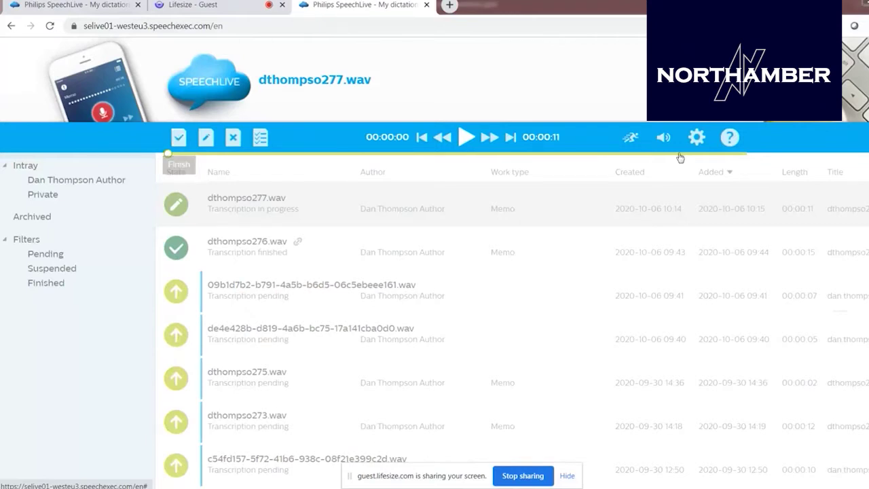
Lower playback speed from 100 % to 95 % and bring up the Foot control pedal settings.
{"action": "left_click", "coordinate": [631, 140]}
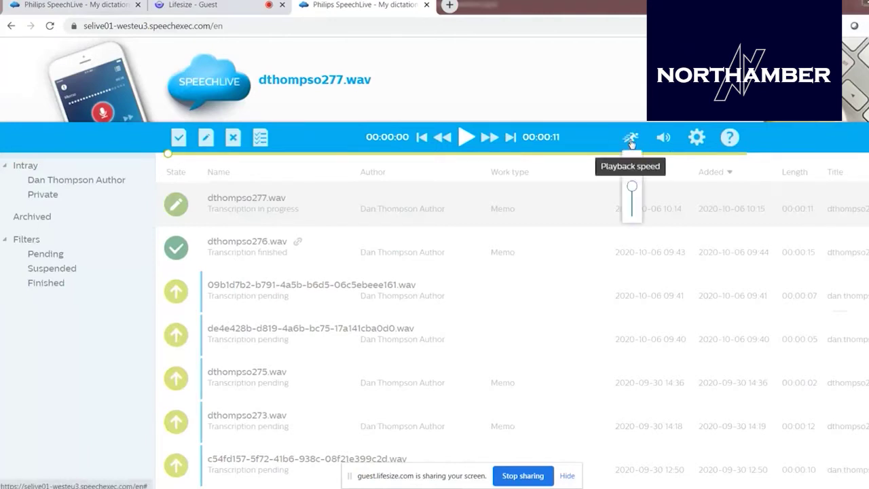
{"action": "mouse_move", "coordinate": [633, 190]}
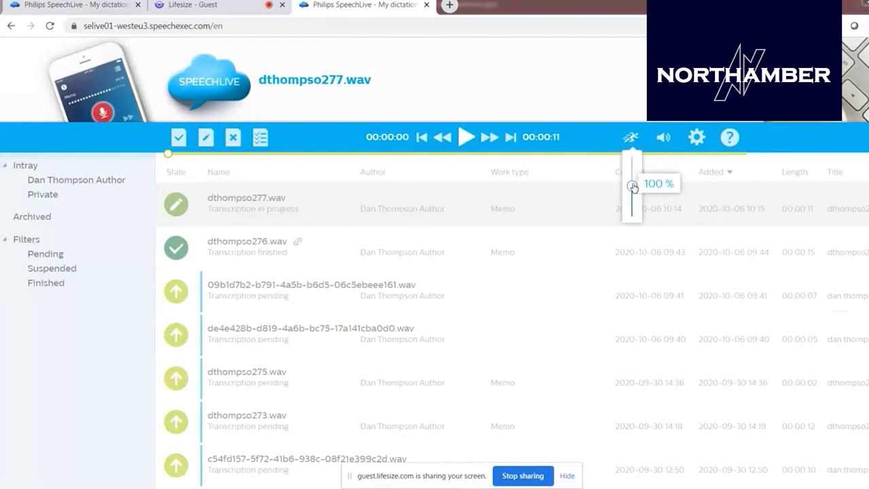
{"action": "left_click_drag", "start_coordinate": [634, 193], "coordinate": [632, 201]}
{"action": "left_click", "coordinate": [693, 139]}
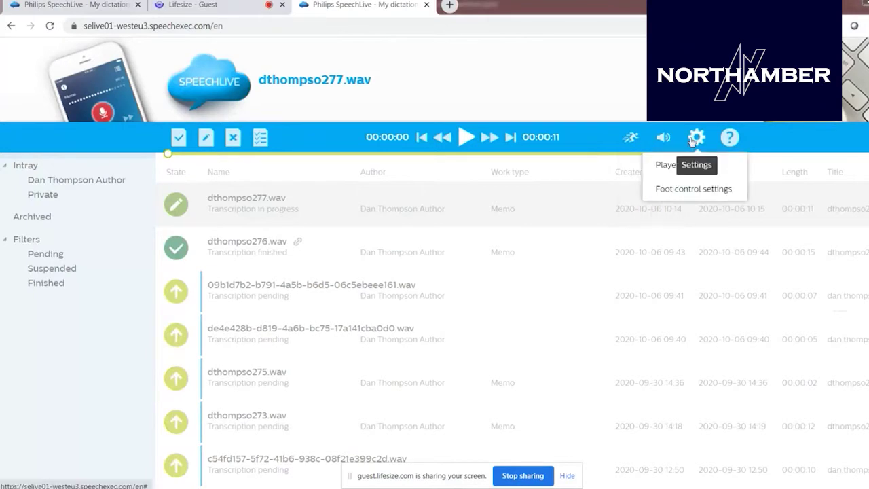
{"action": "left_click", "coordinate": [691, 190]}
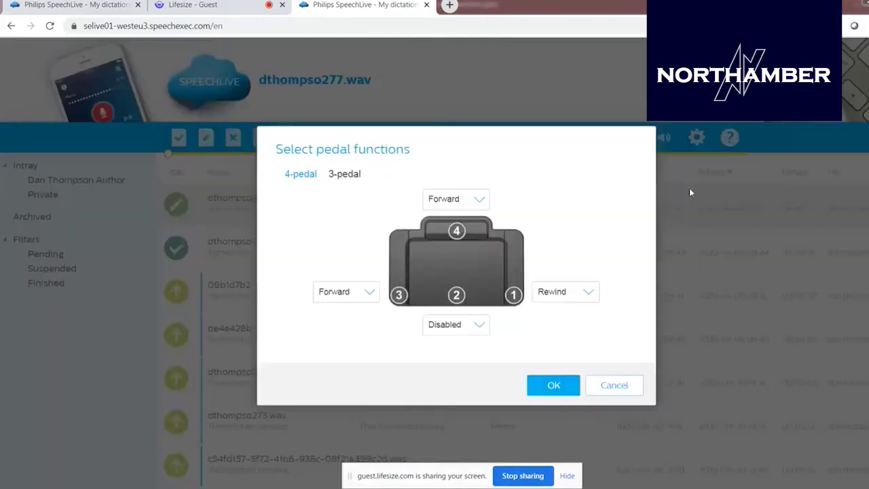
Cancel the Select pedal functions dialog, keeping the pedal assignments unchanged.
{"action": "left_click", "coordinate": [615, 385]}
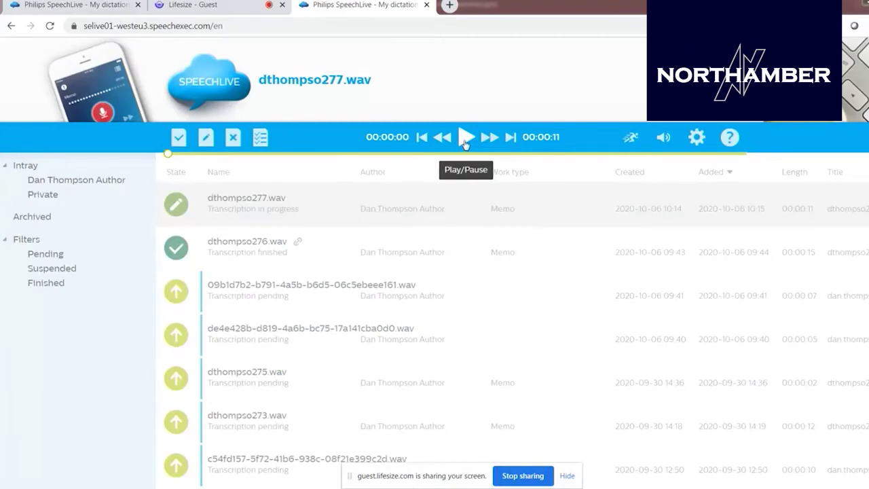
{"action": "left_click", "coordinate": [233, 138]}
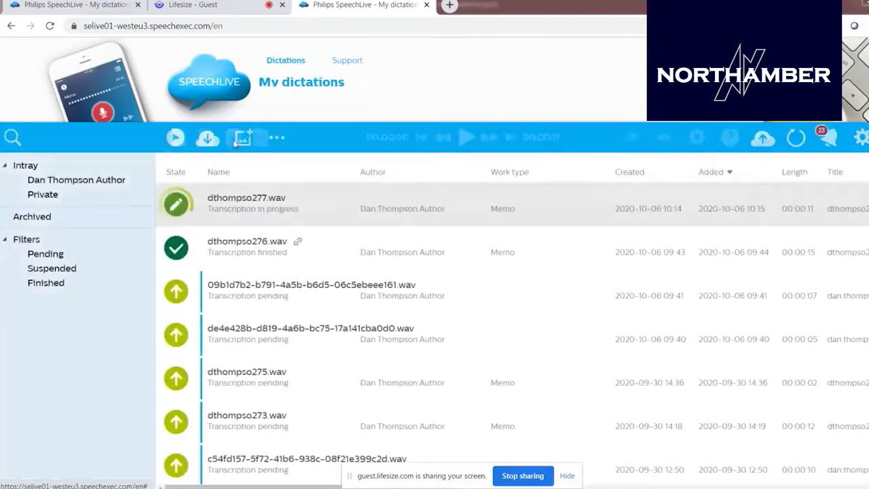
{"action": "left_click", "coordinate": [594, 147]}
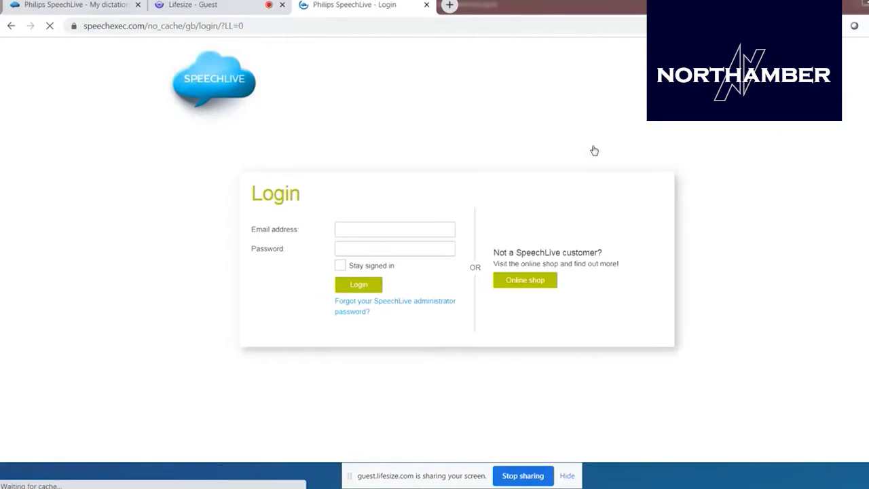
{"action": "left_click", "coordinate": [395, 229]}
{"action": "left_click", "coordinate": [402, 252]}
{"action": "left_click_drag", "start_coordinate": [441, 229], "coordinate": [313, 220]}
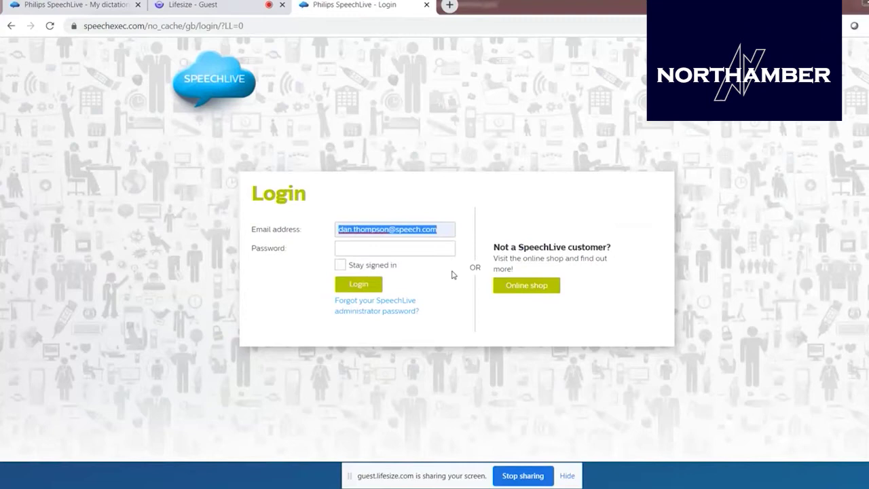
Sign in with the sales administrator e-mail suggestion and its account password.
{"action": "type", "text": "sales"}
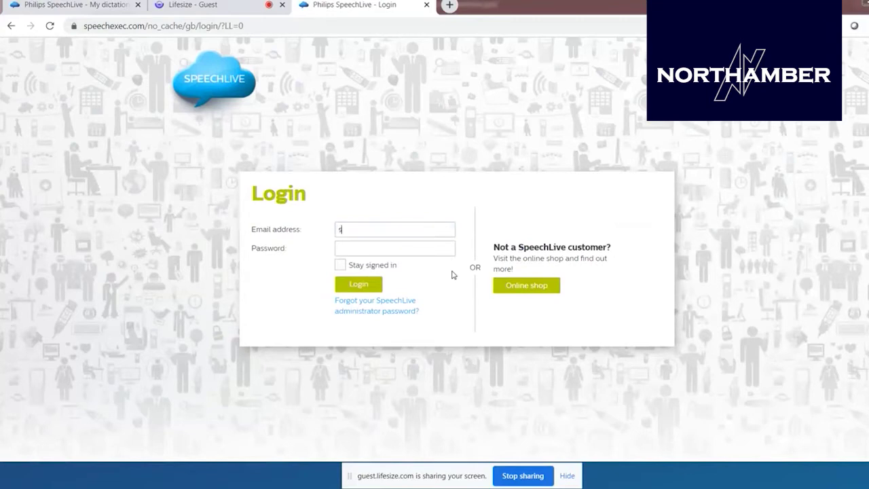
{"action": "left_click", "coordinate": [438, 263]}
{"action": "left_click", "coordinate": [412, 250]}
{"action": "type", "text": "••••••••••••••"}
{"action": "key", "text": "Return"}
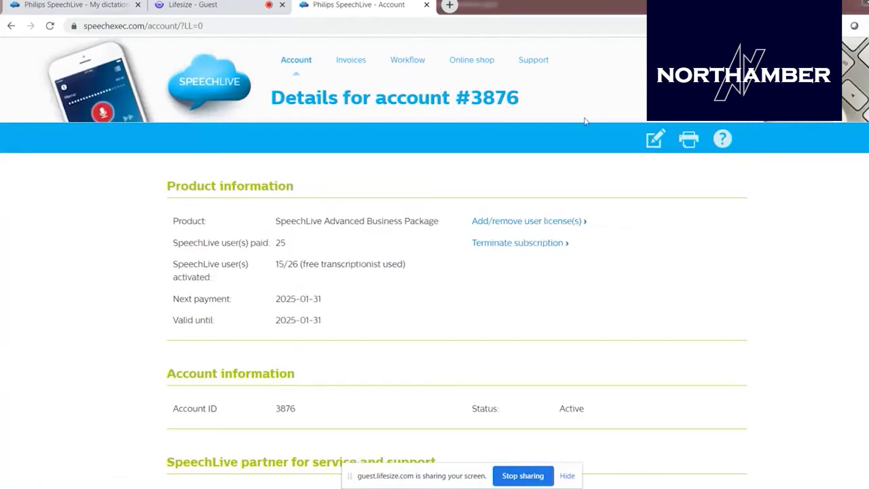
Go to Workflow and open the author–typist Relationships page from the settings menu.
{"action": "left_click", "coordinate": [408, 61]}
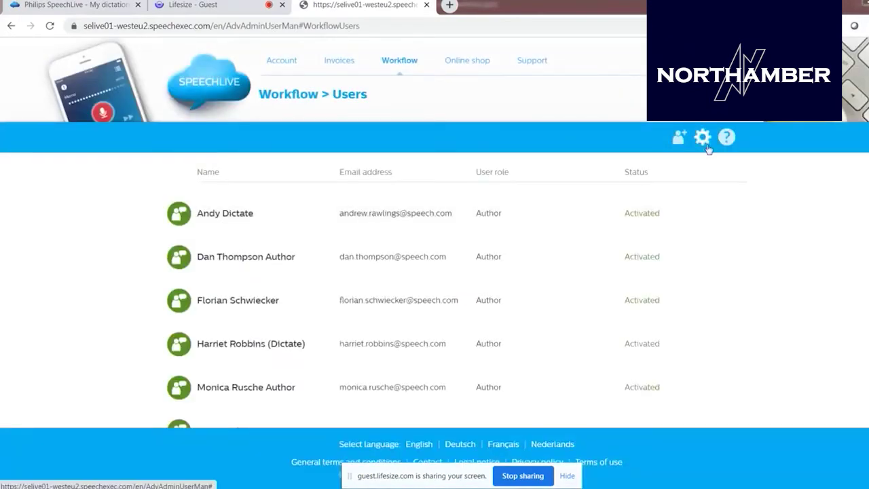
{"action": "left_click", "coordinate": [703, 140]}
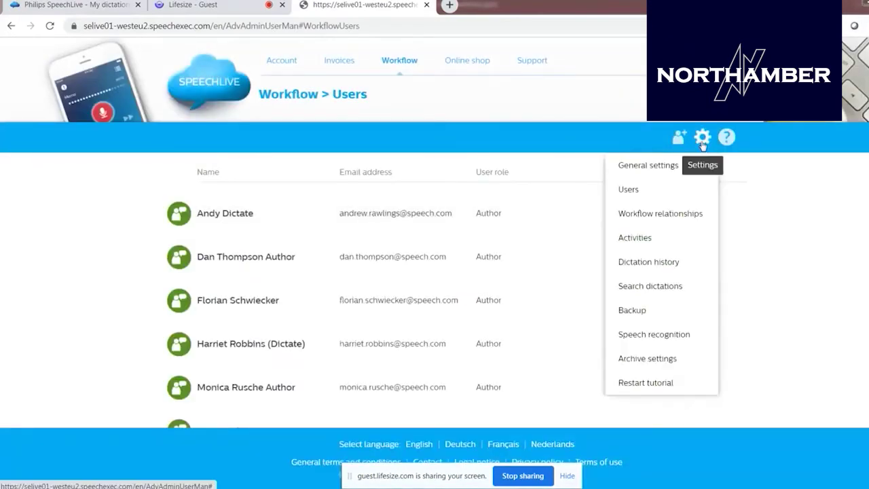
{"action": "left_click", "coordinate": [684, 213]}
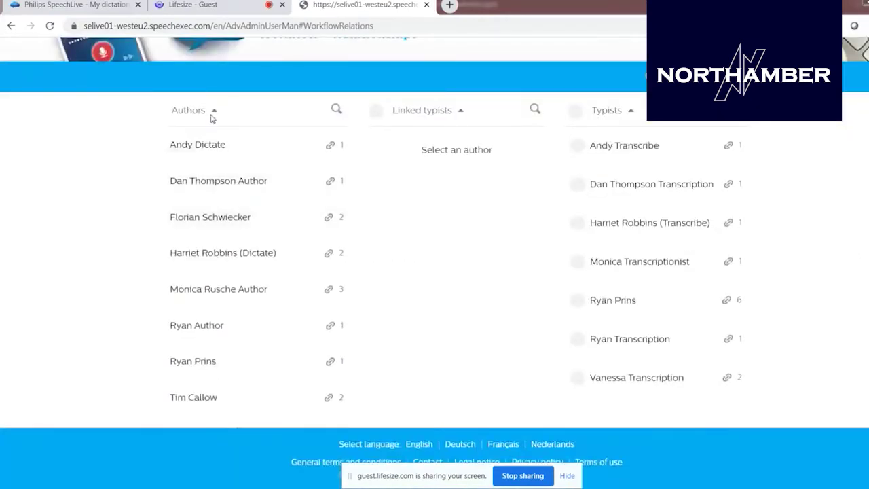
For the second author, unlink the current typist, link a different one, then cancel unsaved.
{"action": "left_click", "coordinate": [223, 180]}
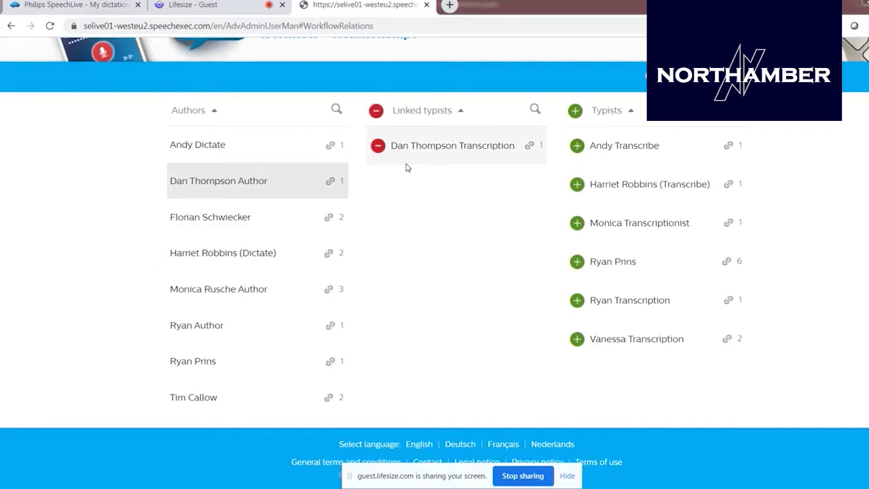
{"action": "left_click", "coordinate": [378, 147]}
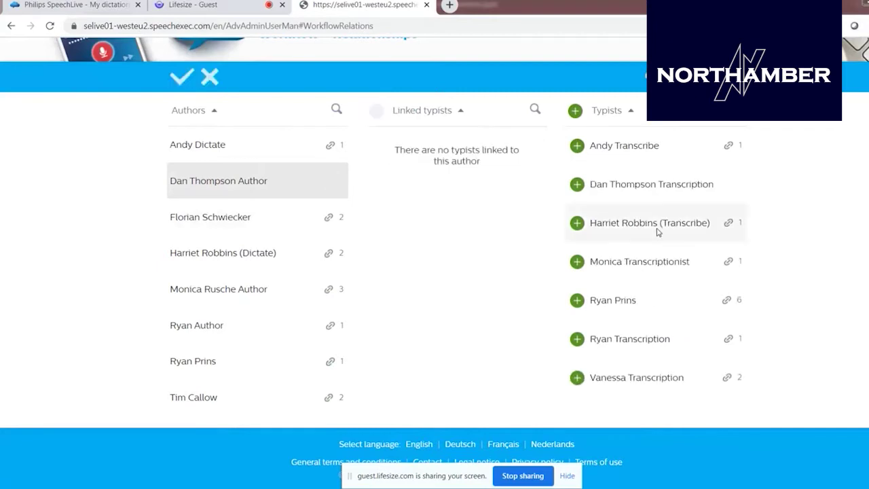
{"action": "left_click", "coordinate": [578, 226]}
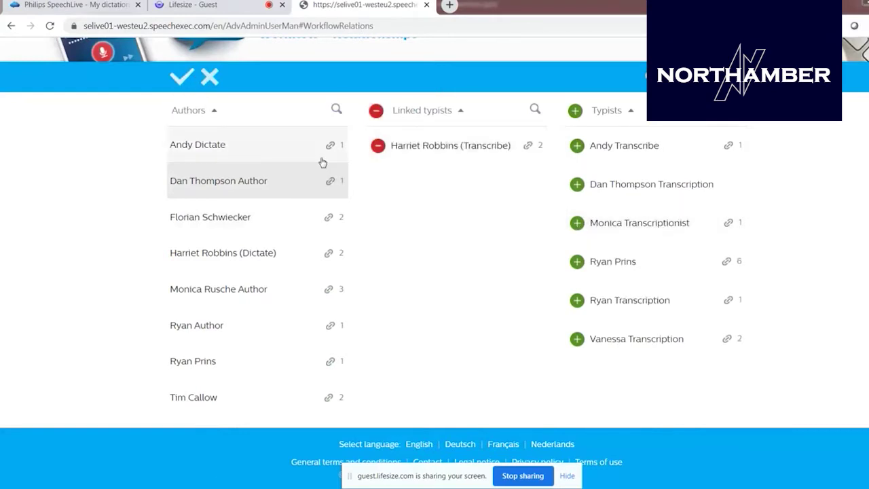
{"action": "left_click", "coordinate": [208, 78]}
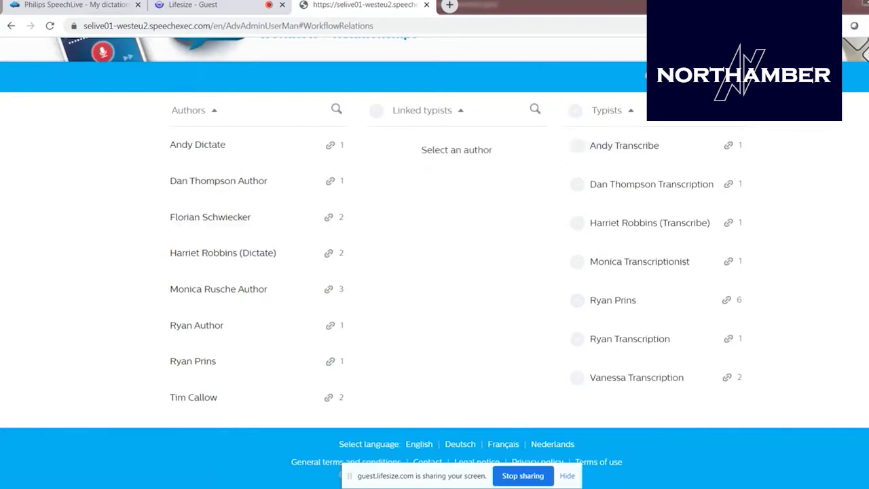
{"action": "scroll", "coordinate": [828, 218], "scroll_direction": "up", "scroll_amount": 1}
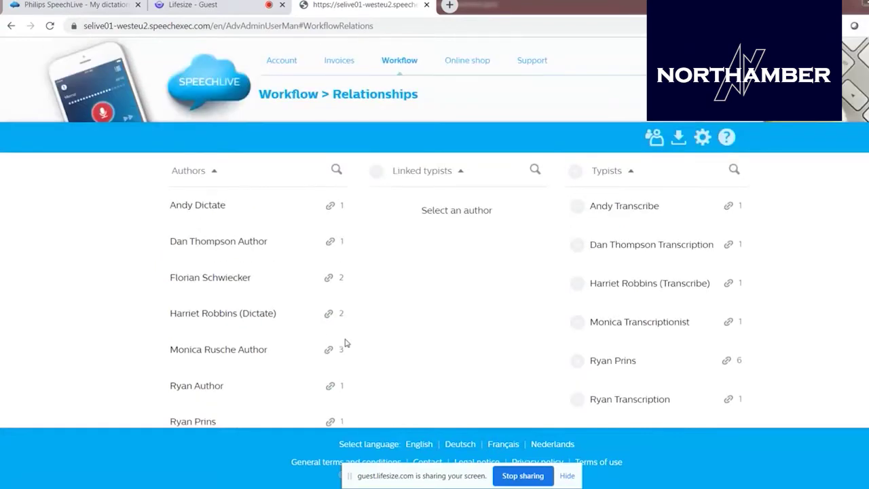